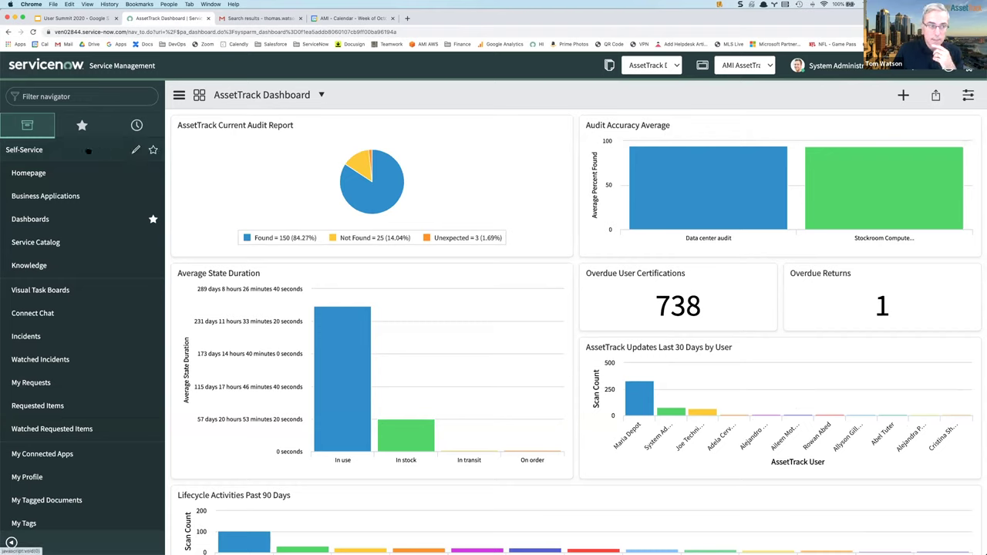
Collapse Self-Service in the navigator so the AssetTrack modules are listed
{"action": "left_click", "coordinate": [87, 151]}
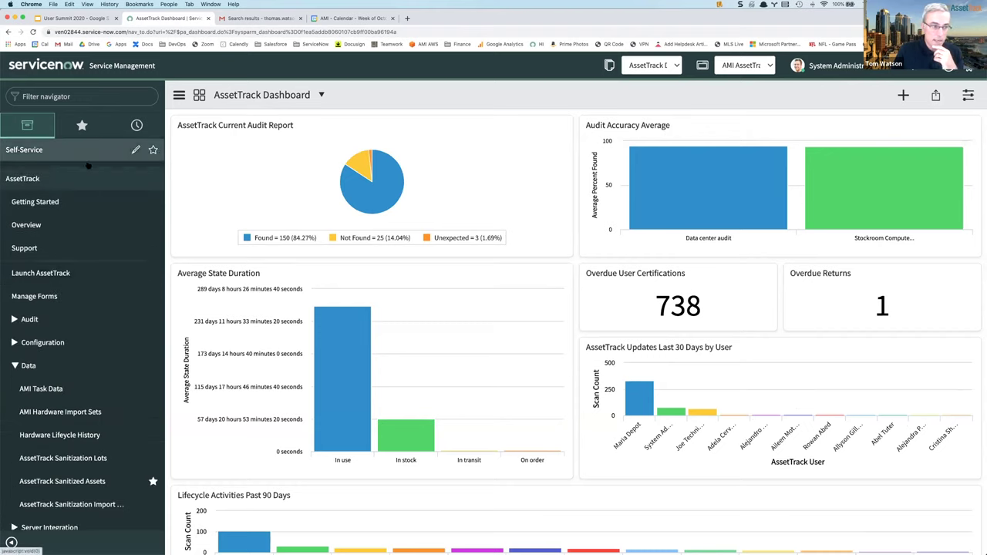
Launch AssetTrack in a new tab and start a stockroom audit
{"action": "left_click", "coordinate": [41, 267]}
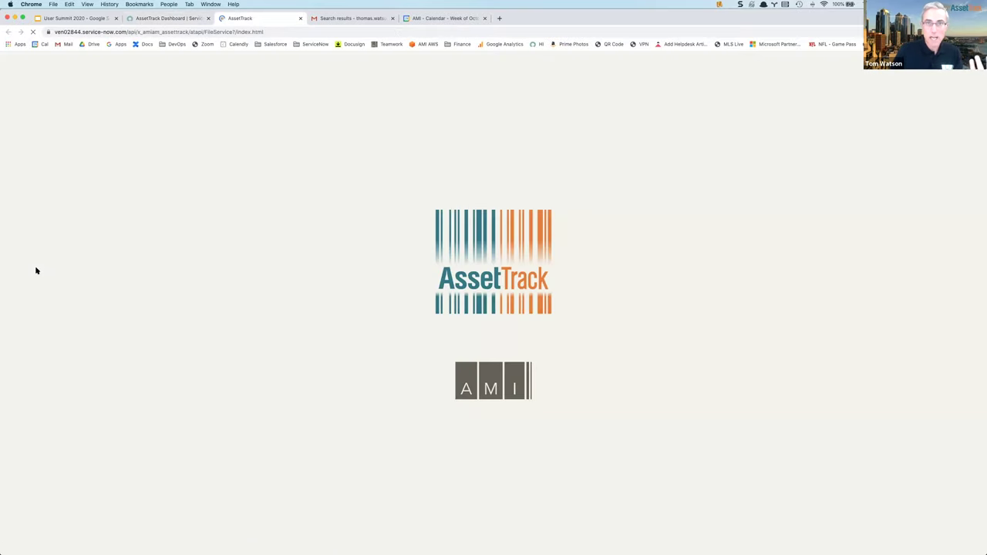
{"action": "scroll", "coordinate": [85, 283], "scroll_direction": "down", "scroll_amount": 3}
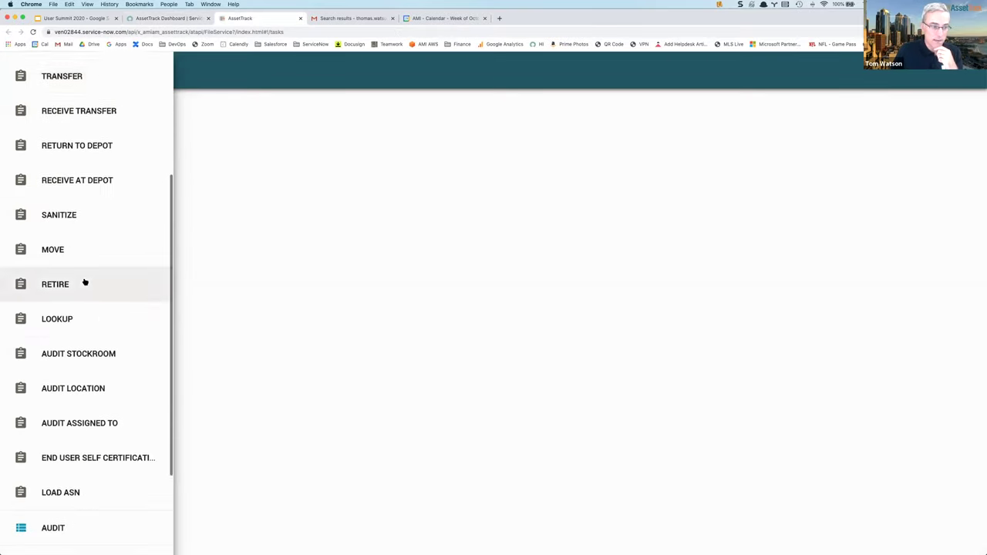
{"action": "scroll", "coordinate": [85, 283], "scroll_direction": "down", "scroll_amount": 2}
{"action": "left_click", "coordinate": [88, 224]}
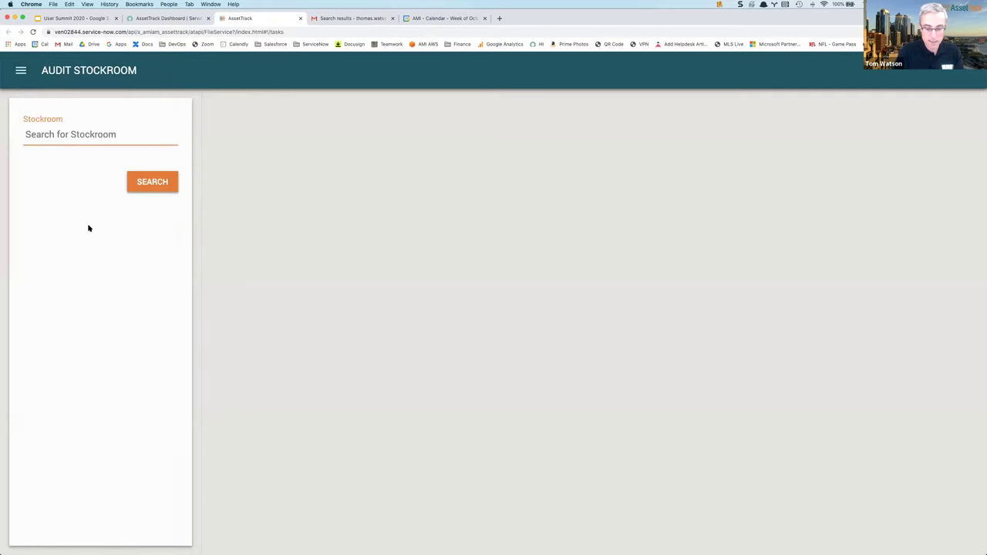
Load the San Diego Border - Pickup/Dropoff stockroom's 19 assets, then go to the scheduled audits list
{"action": "type", "text": "san"}
{"action": "left_click", "coordinate": [103, 165]}
{"action": "left_click", "coordinate": [145, 186]}
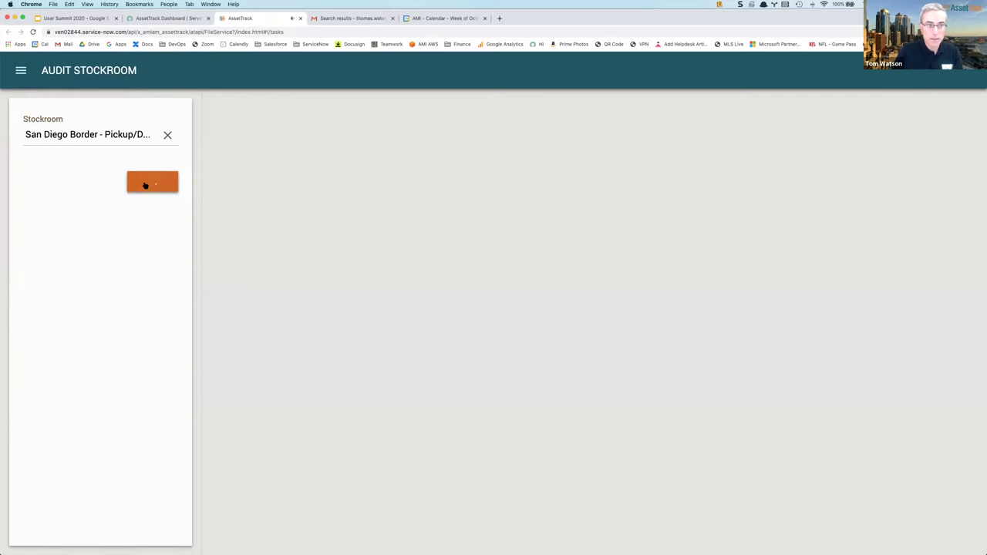
{"action": "scroll", "coordinate": [320, 365], "scroll_direction": "down", "scroll_amount": 10}
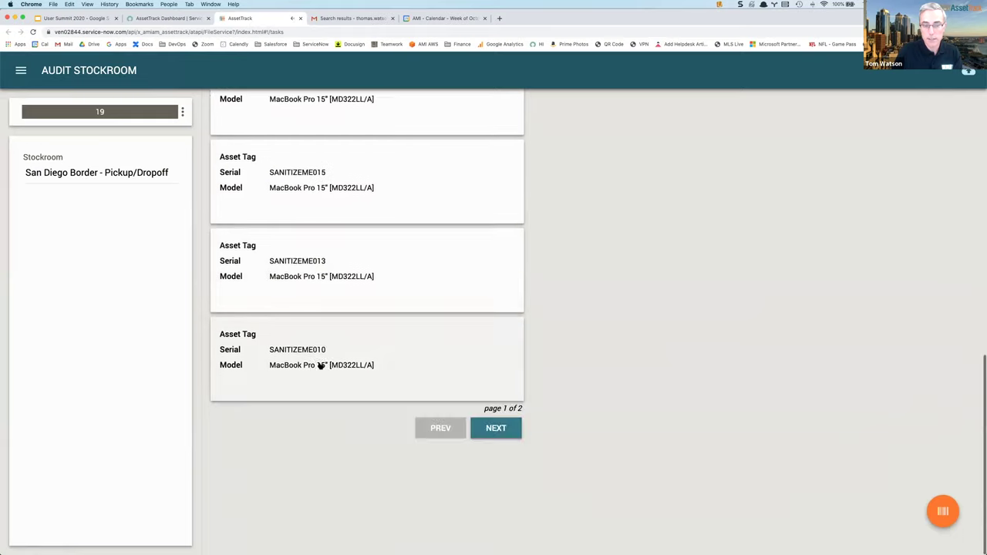
{"action": "scroll", "coordinate": [320, 365], "scroll_direction": "up", "scroll_amount": 10}
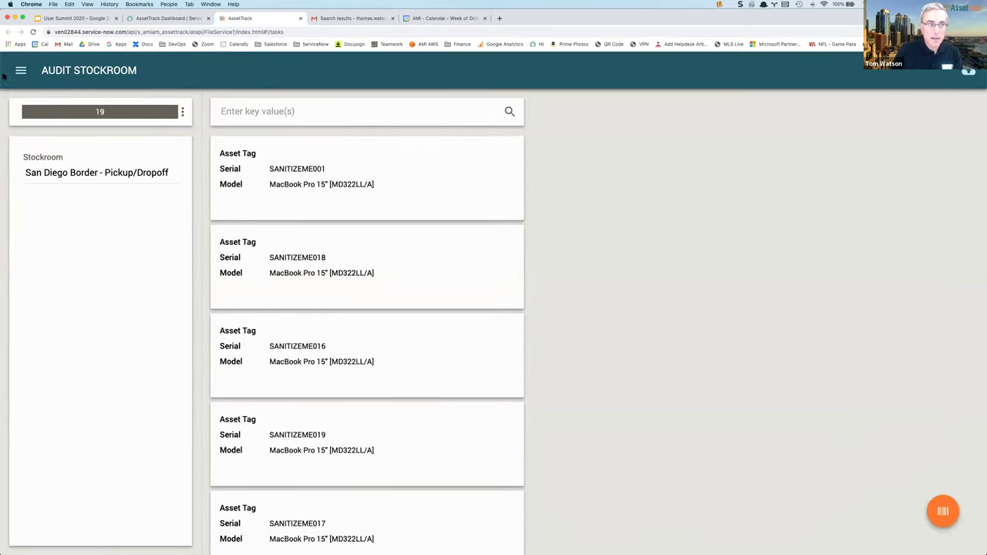
{"action": "left_click", "coordinate": [21, 70]}
{"action": "left_click", "coordinate": [62, 394]}
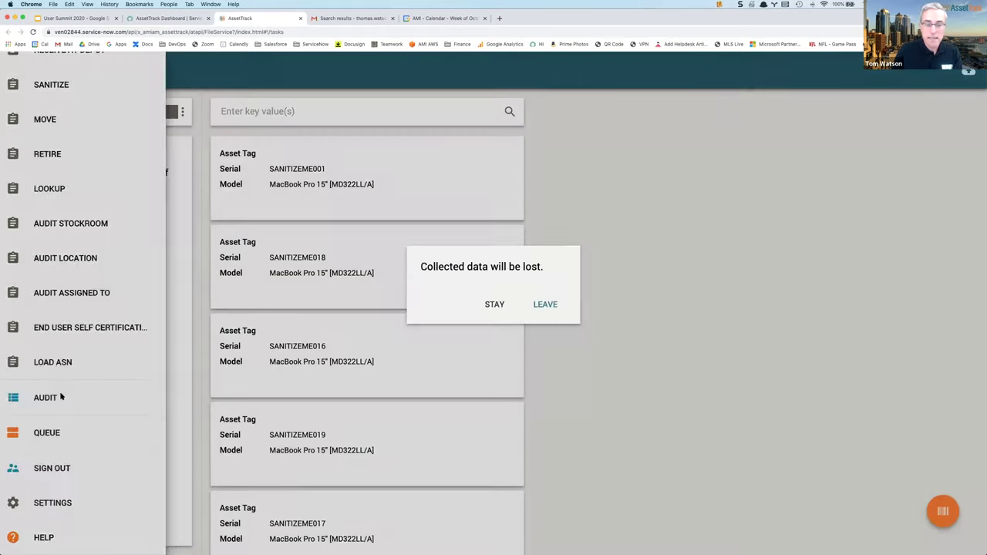
Discard collected data, begin the Southern California Warehouse audit, and scan MacBook Pros on the mirrored phone
{"action": "left_click", "coordinate": [554, 308]}
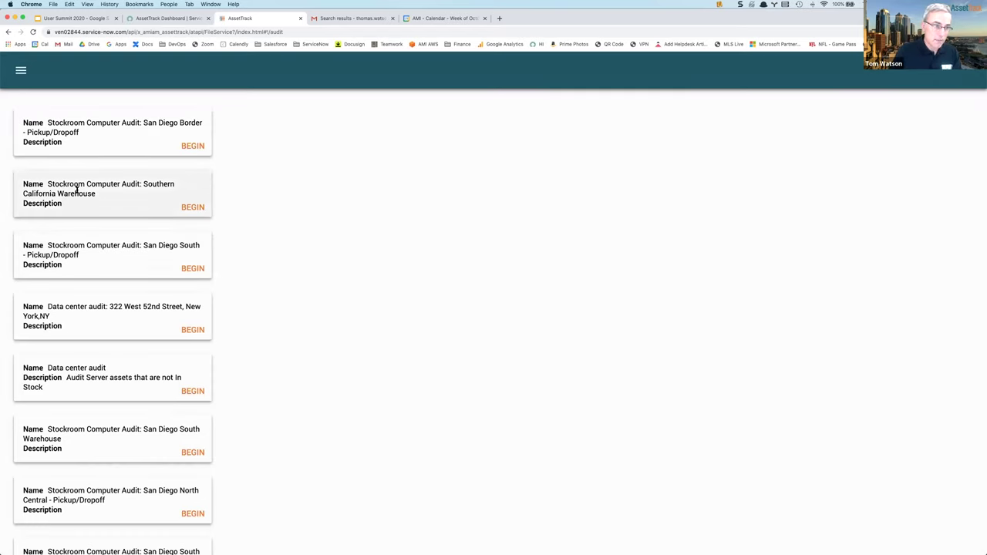
{"action": "left_click", "coordinate": [199, 209]}
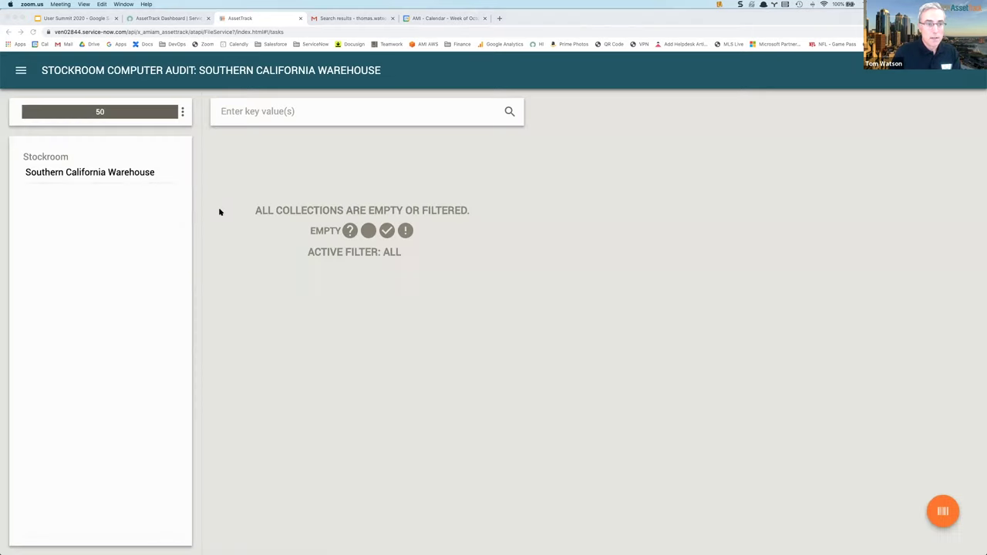
{"action": "left_click", "coordinate": [300, 165]}
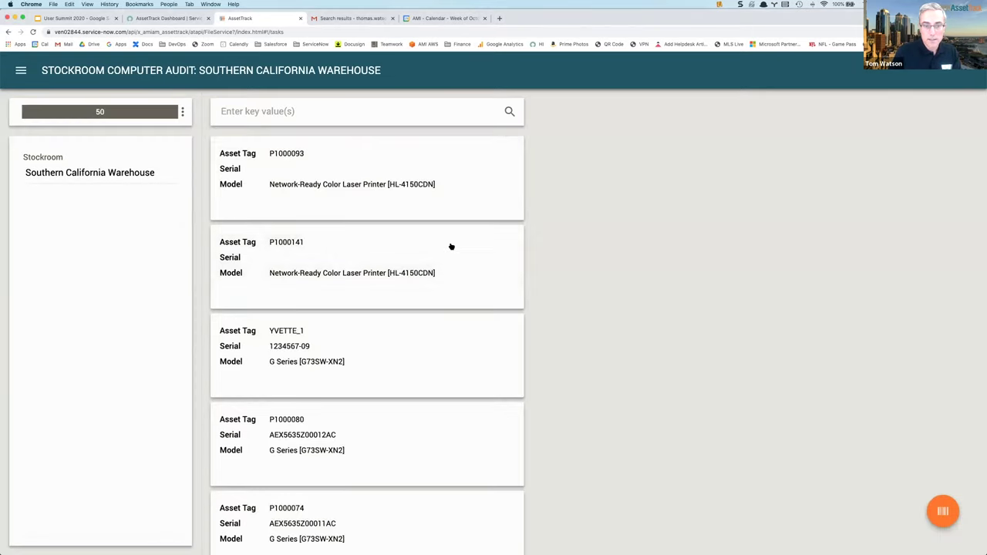
{"action": "key", "text": "super+Tab"}
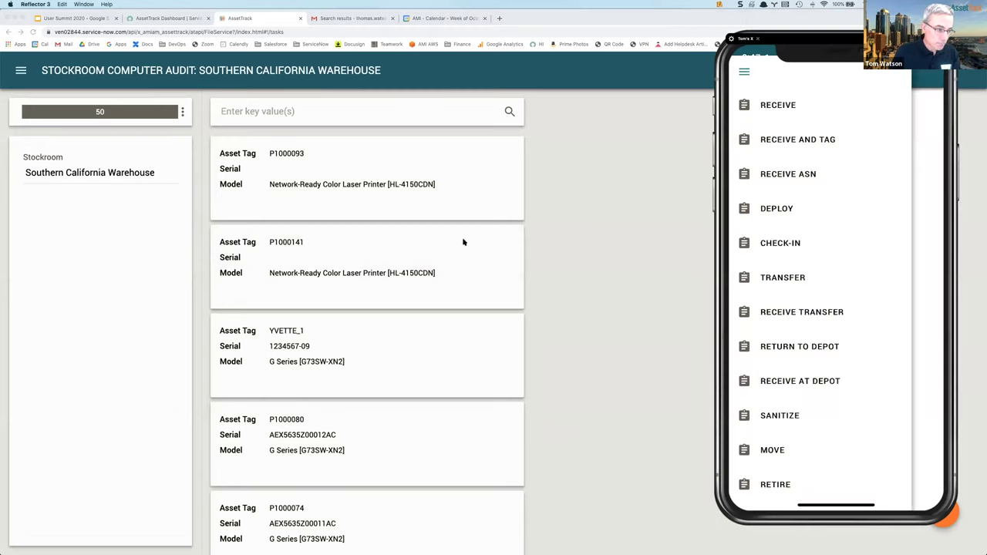
{"action": "scroll", "coordinate": [803, 296], "scroll_direction": "down", "scroll_amount": 10}
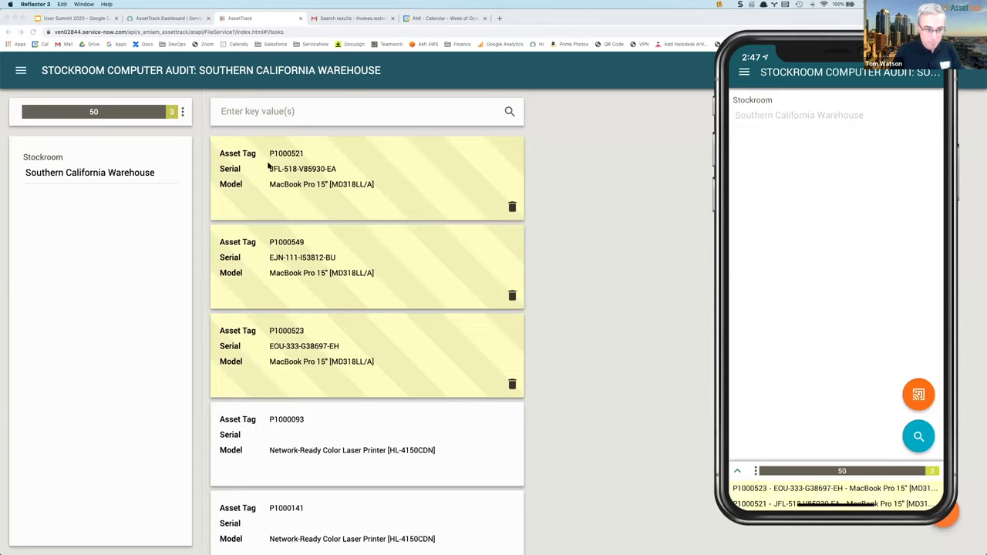
Inspect the P1000093 printer record, then collapse it again
{"action": "left_click", "coordinate": [312, 468]}
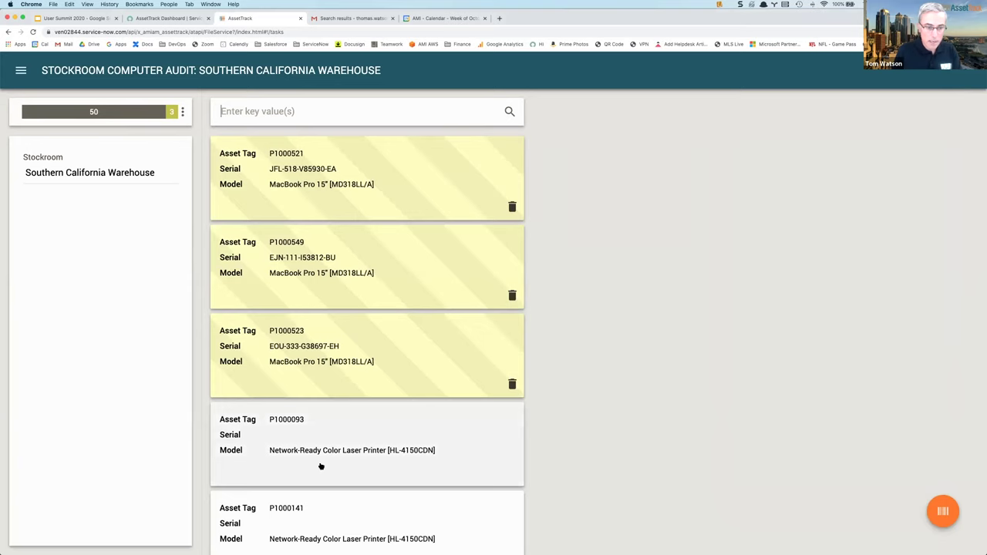
{"action": "left_click", "coordinate": [196, 447]}
{"action": "left_click", "coordinate": [325, 448]}
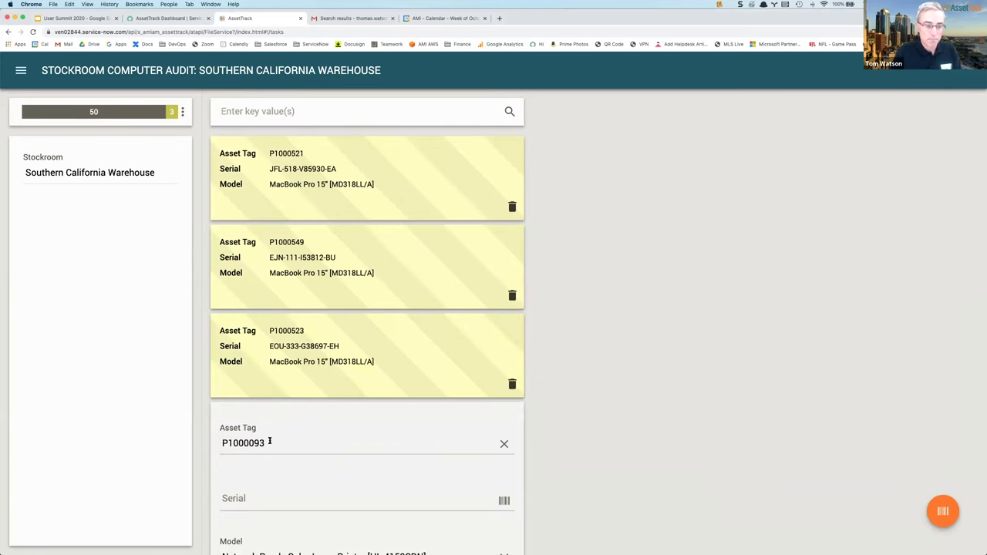
Enter P1000093 in the asset key search to record the printer as found
{"action": "left_click", "coordinate": [201, 446]}
{"action": "type", "text": "TRACKME"}
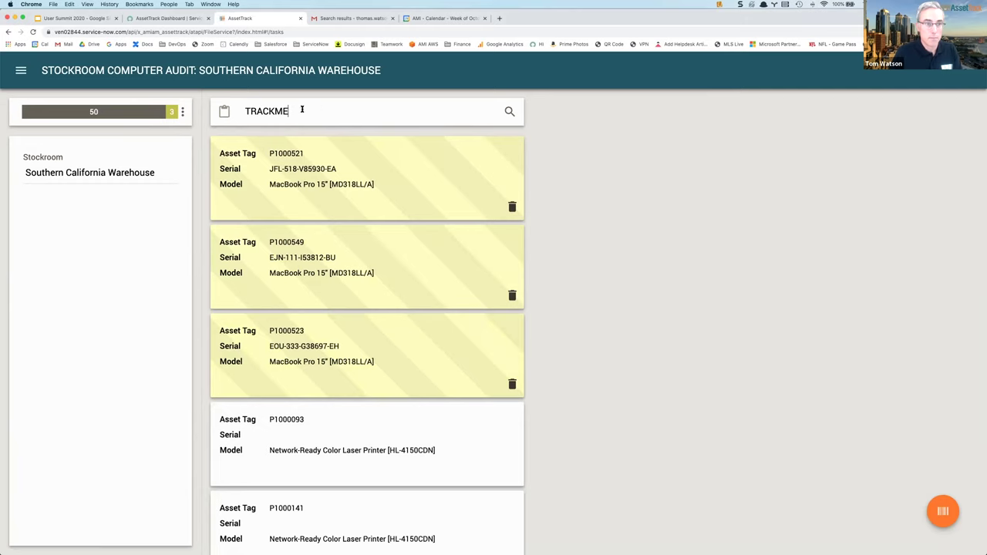
{"action": "double_click", "coordinate": [256, 112]}
{"action": "type", "text": "P1000093"}
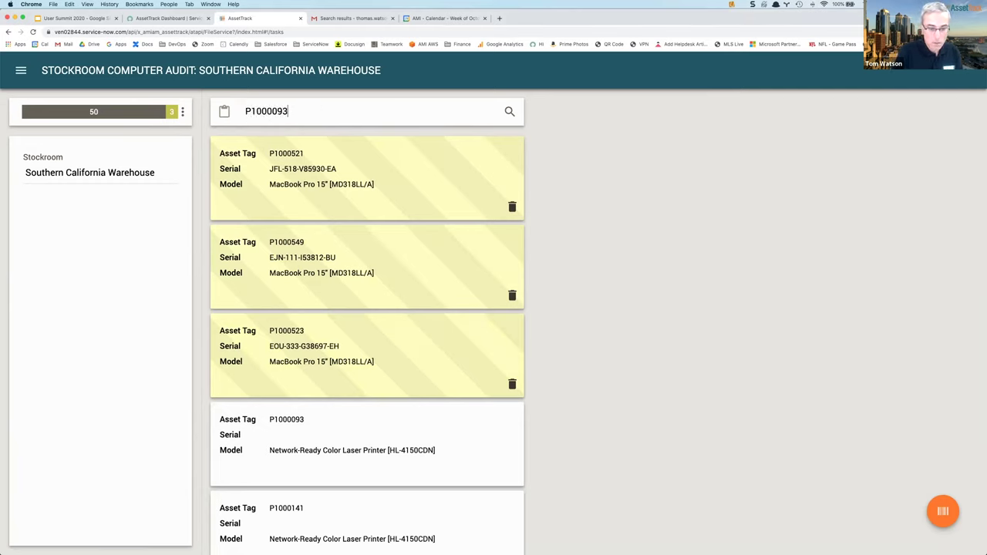
{"action": "key", "text": "Return"}
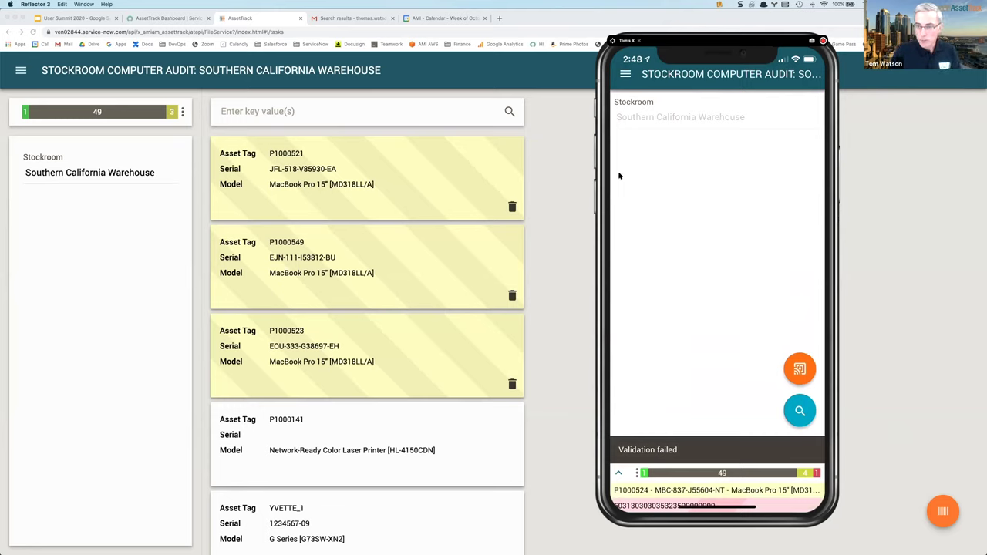
Back on the ServiceNow dashboard, read audit accuracy averages: 94.12 data center, 93.16 stockroom computers
{"action": "left_click", "coordinate": [167, 17]}
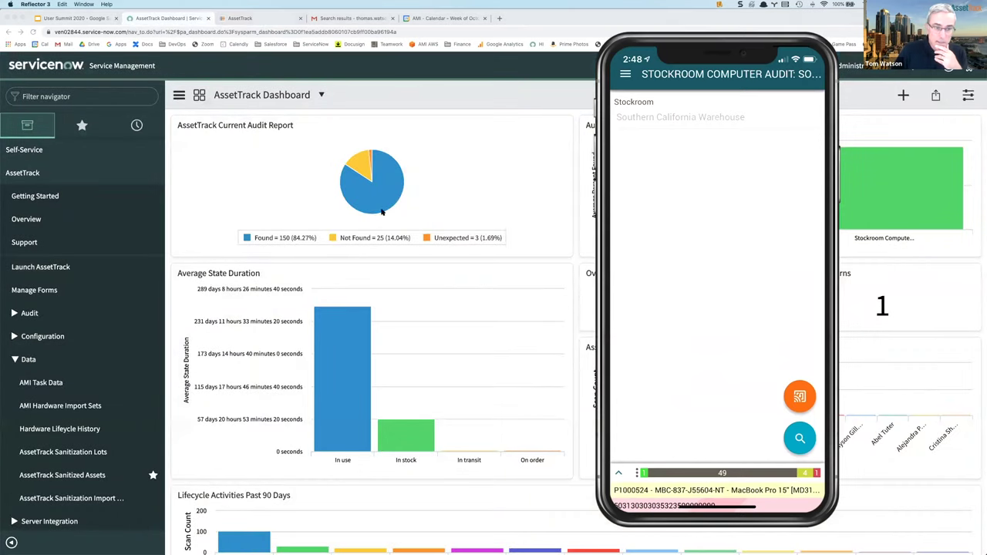
{"action": "key", "text": "super+m"}
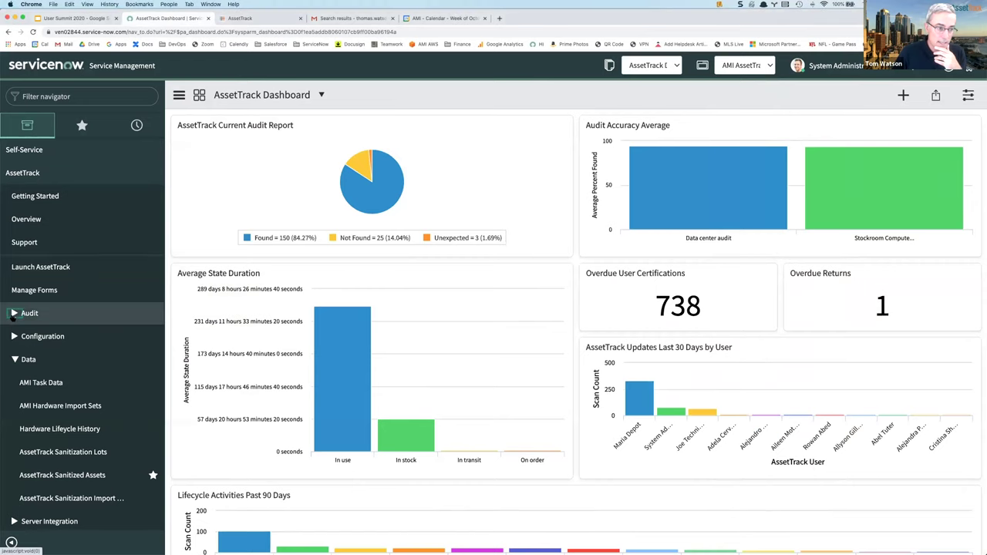
{"action": "left_click", "coordinate": [30, 313]}
{"action": "scroll", "coordinate": [70, 369], "scroll_direction": "down", "scroll_amount": 1}
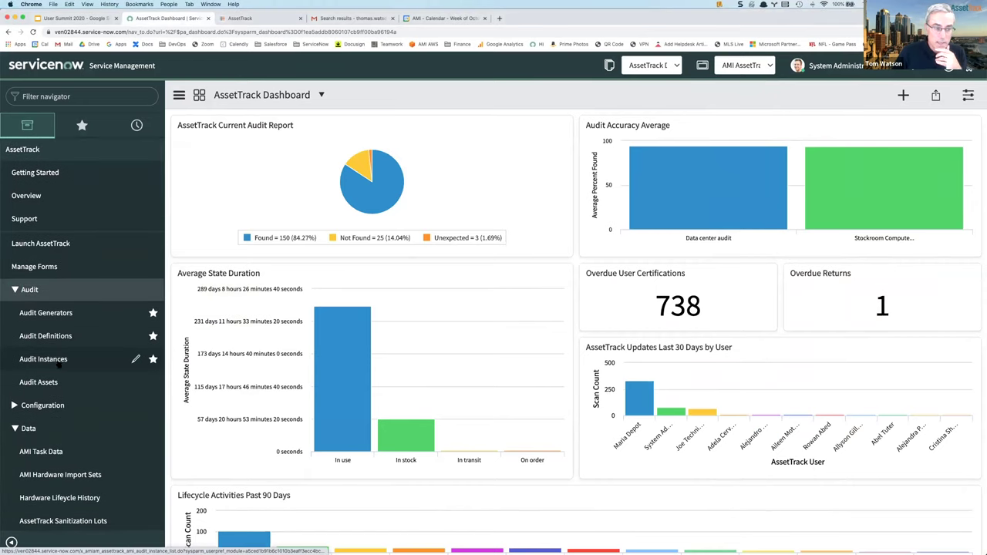
{"action": "mouse_move", "coordinate": [739, 217]}
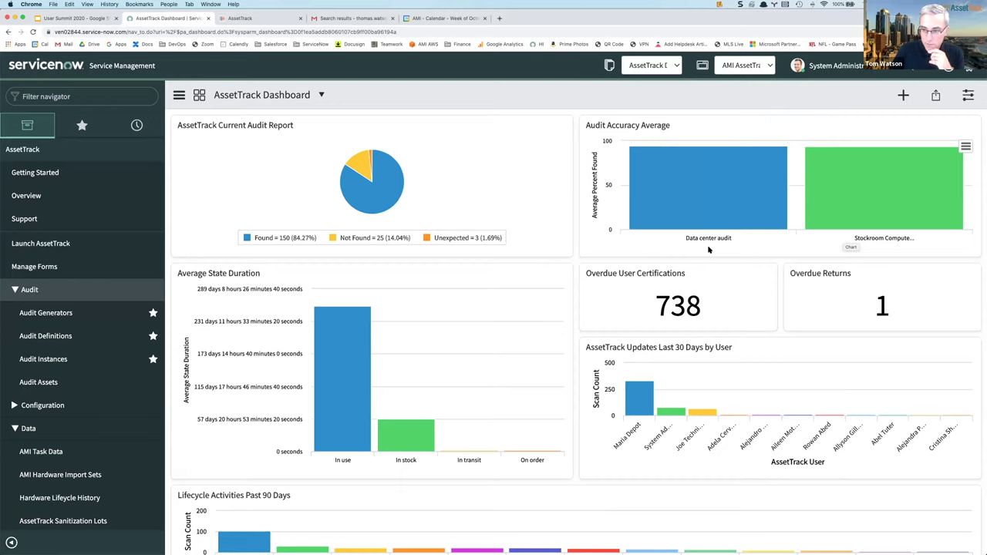
{"action": "mouse_move", "coordinate": [900, 197]}
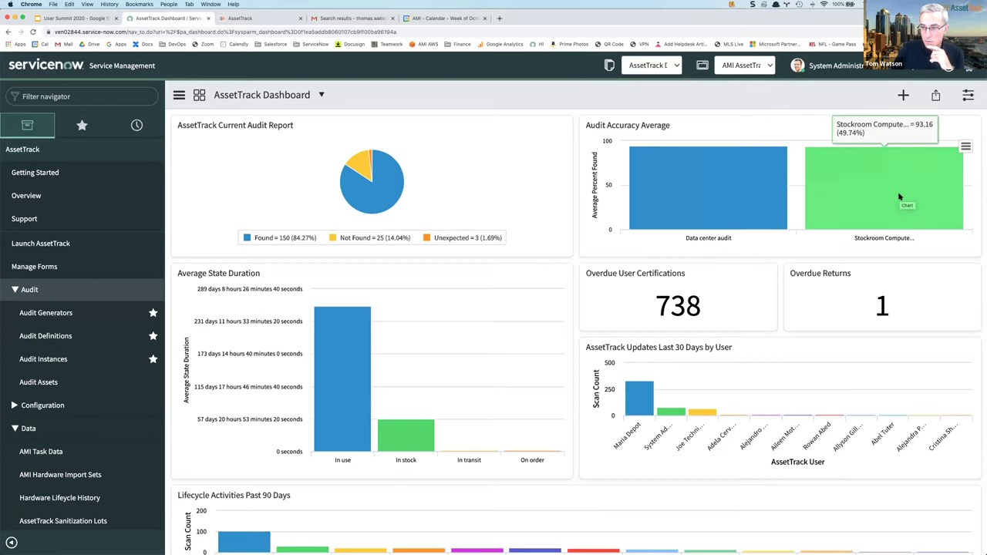
Open the Stockroom Computer Audit definition and list its 7 child audit definitions
{"action": "left_click", "coordinate": [69, 336]}
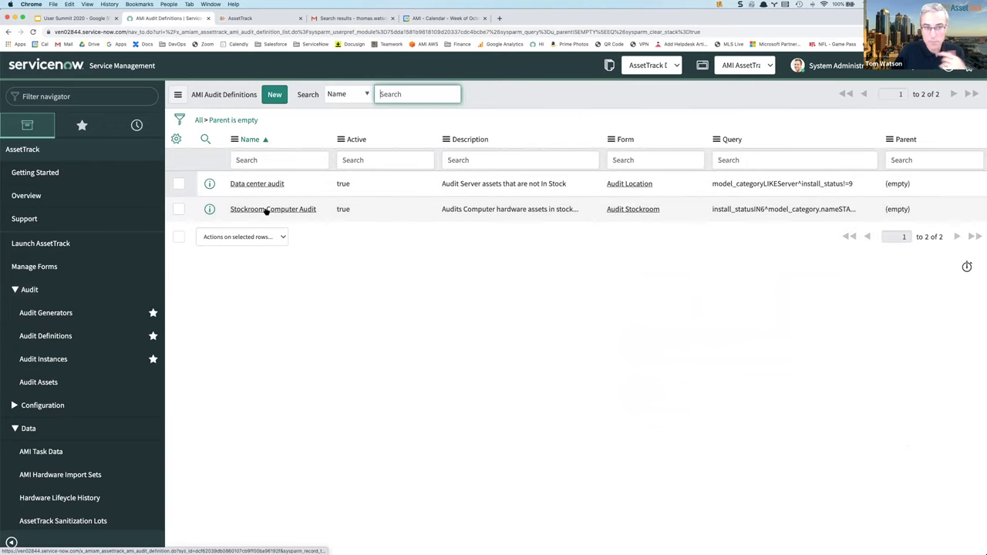
{"action": "left_click", "coordinate": [266, 210]}
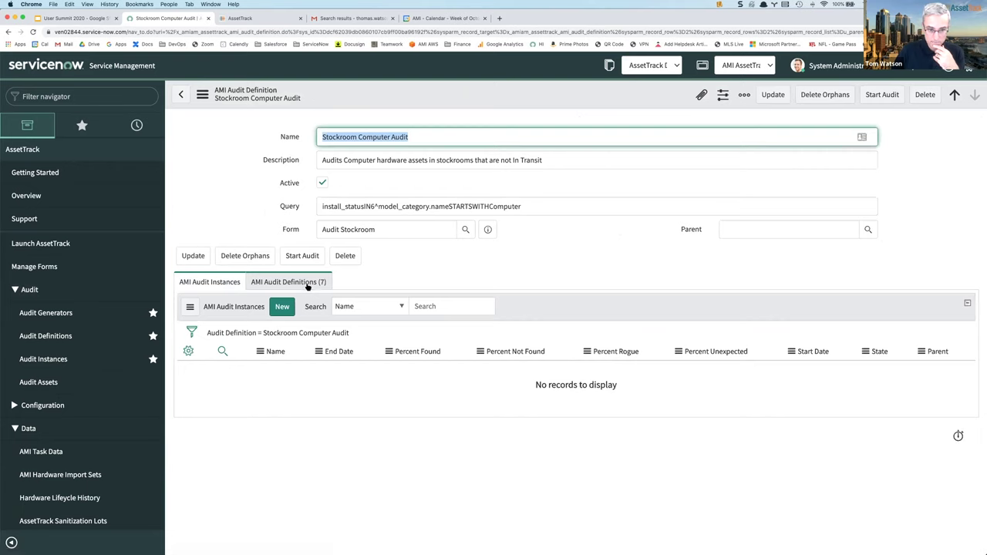
{"action": "left_click", "coordinate": [306, 284]}
{"action": "scroll", "coordinate": [305, 287], "scroll_direction": "down", "scroll_amount": 2}
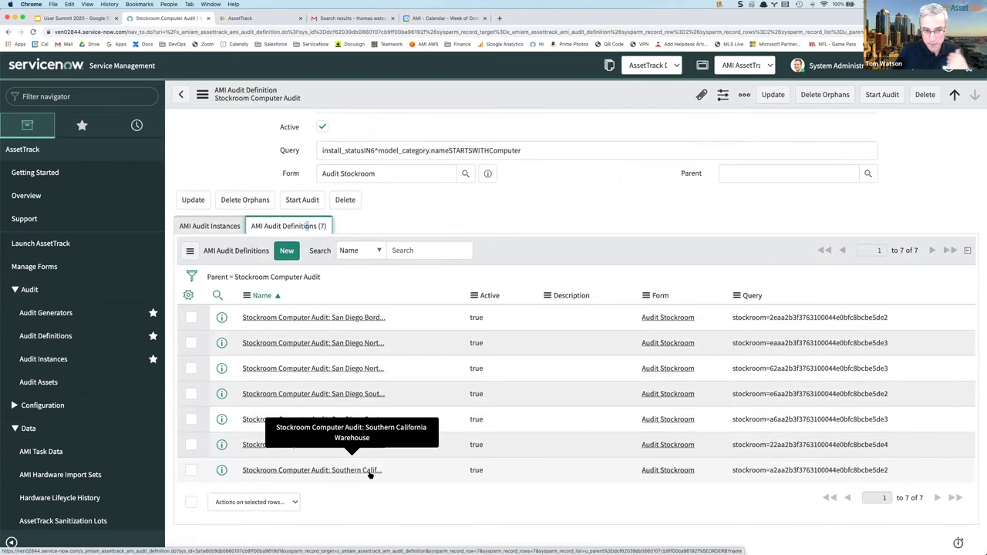
Check the San Diego Border child audit's one complete instance at 89.47% found, then go back
{"action": "left_click", "coordinate": [311, 321]}
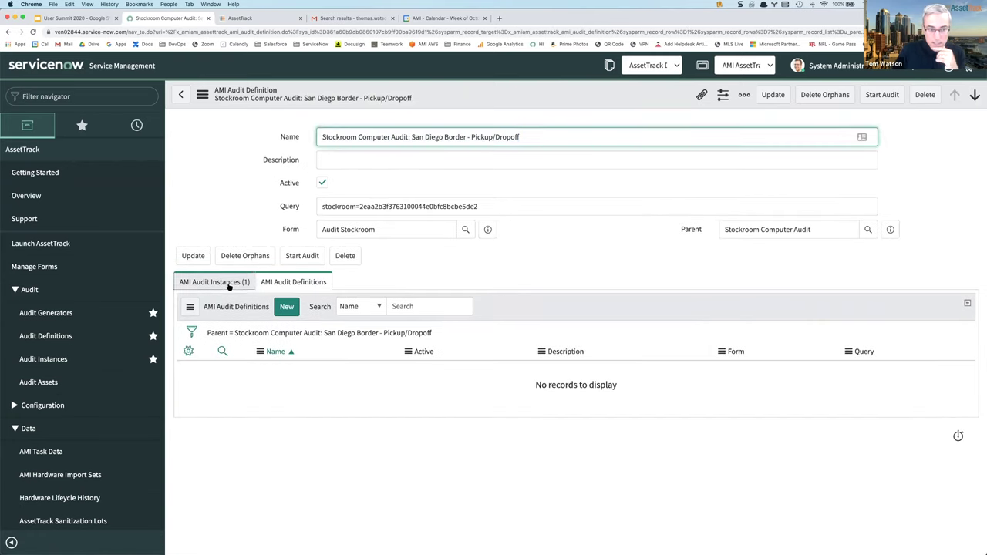
{"action": "left_click", "coordinate": [209, 283]}
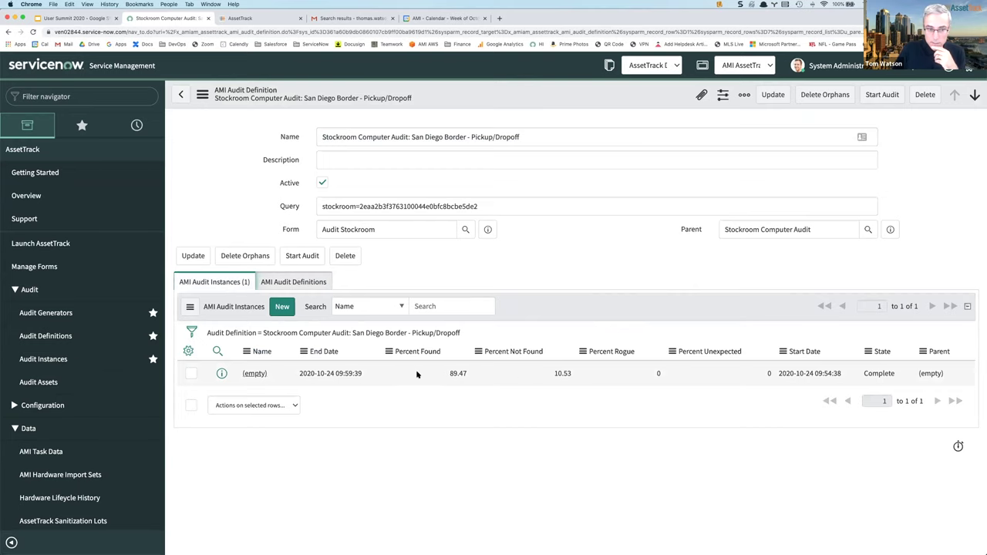
{"action": "key", "text": "ctrl+alt+Down"}
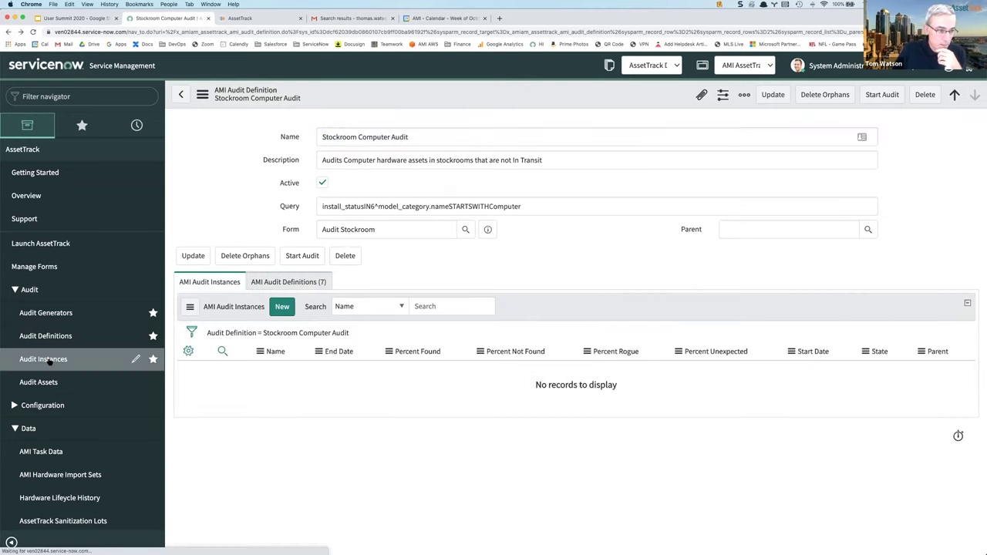
Open the complete 322 West 52nd Street data center audit instance (88.24% found) and view its auditor
{"action": "left_click", "coordinate": [44, 360]}
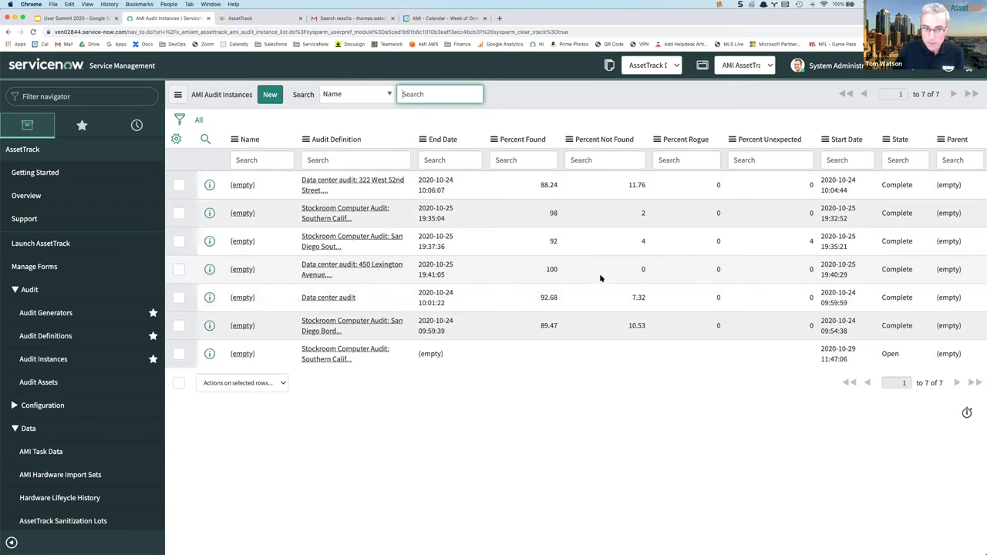
{"action": "left_click", "coordinate": [375, 182]}
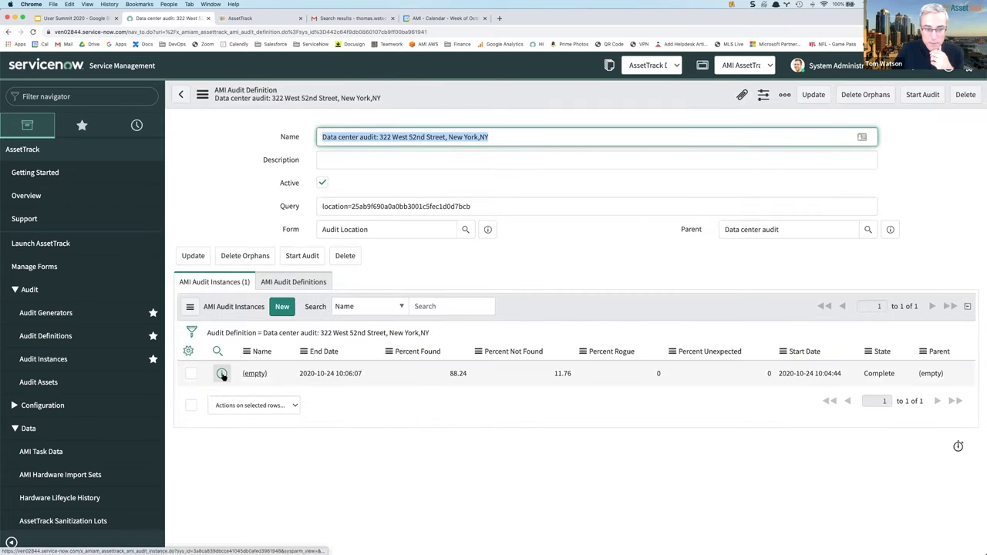
{"action": "left_click", "coordinate": [252, 374]}
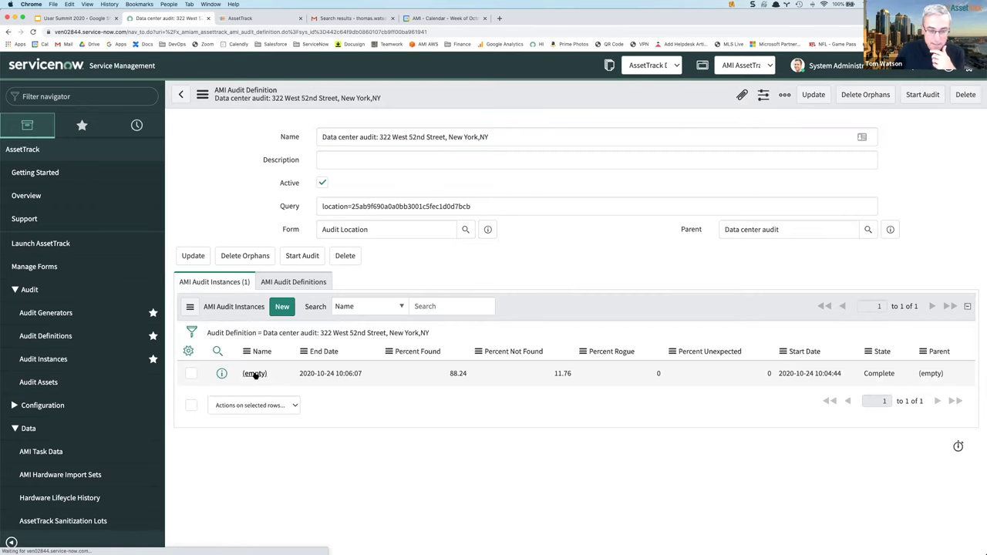
{"action": "scroll", "coordinate": [301, 463], "scroll_direction": "down", "scroll_amount": 3}
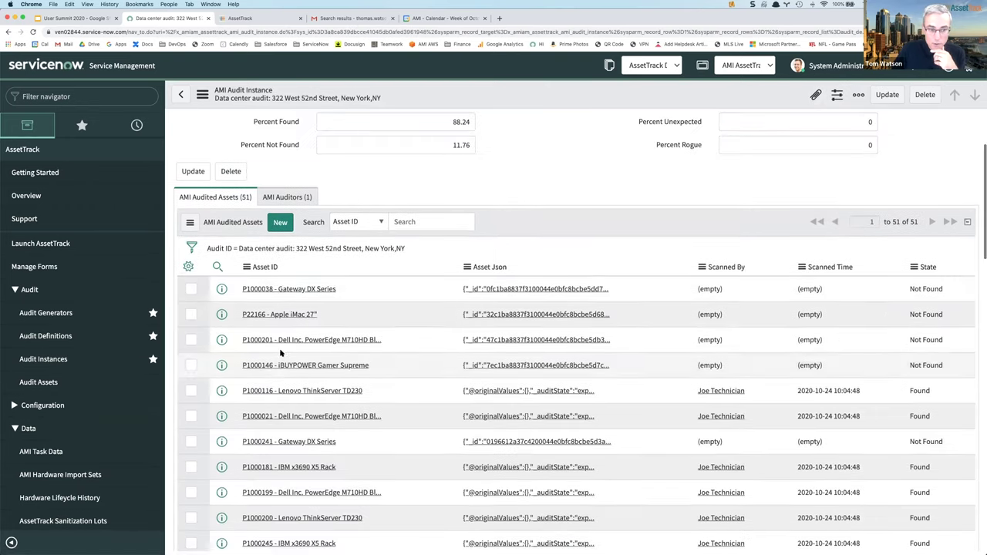
{"action": "left_click", "coordinate": [287, 197]}
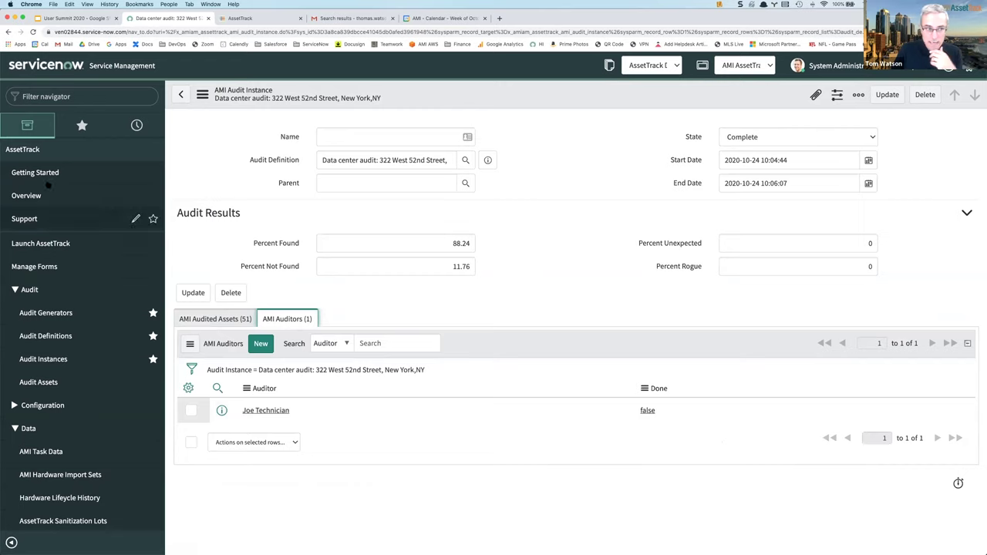
{"action": "scroll", "coordinate": [48, 185], "scroll_direction": "up", "scroll_amount": 2}
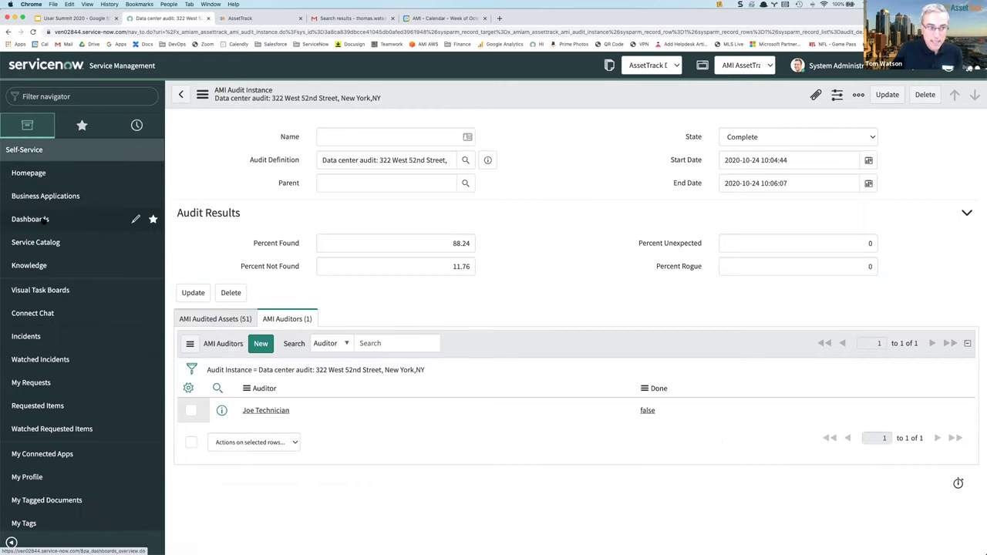
Reopen the AssetTrack Dashboard and drill into the Stockroom Computer Audit accuracy bar's instances
{"action": "left_click", "coordinate": [44, 220]}
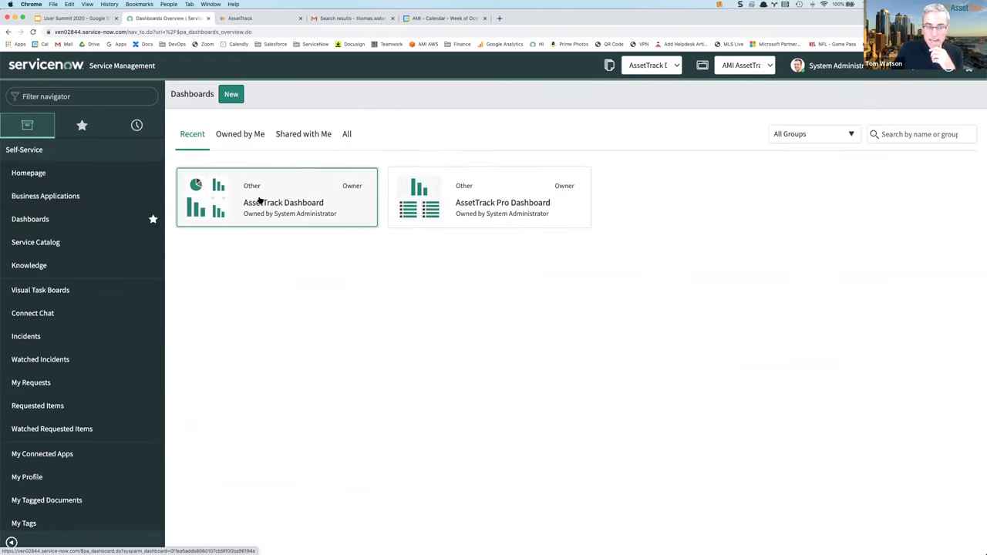
{"action": "left_click", "coordinate": [260, 200]}
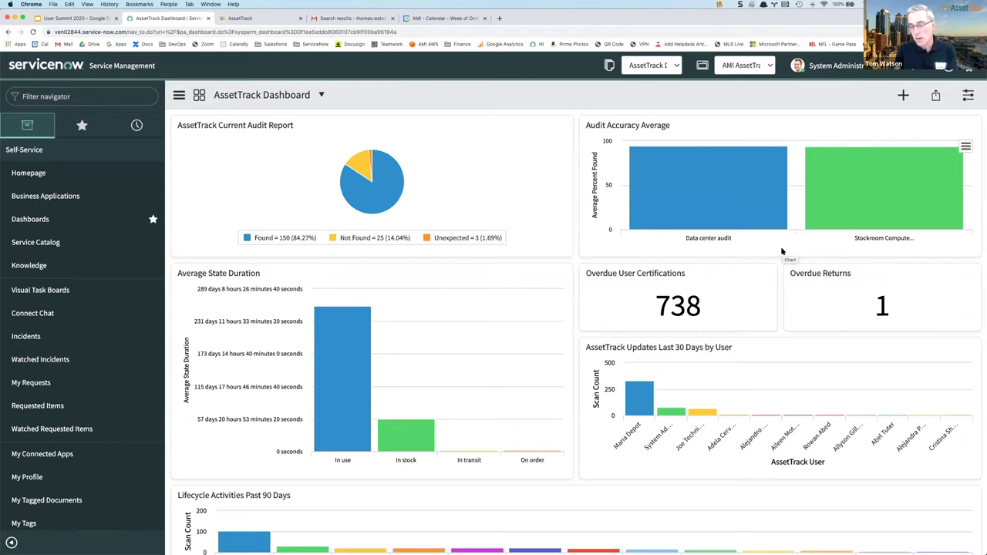
{"action": "mouse_move", "coordinate": [729, 219]}
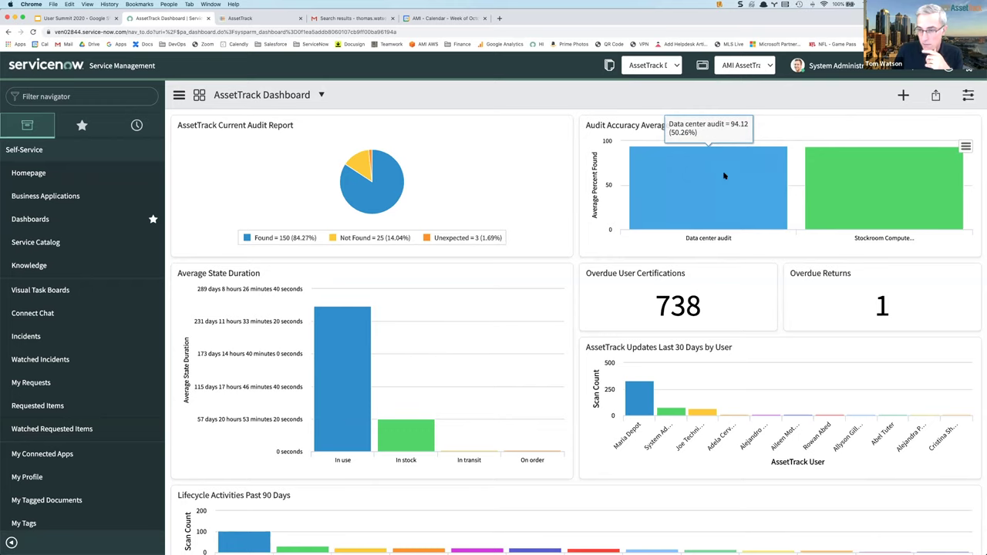
{"action": "mouse_move", "coordinate": [859, 194]}
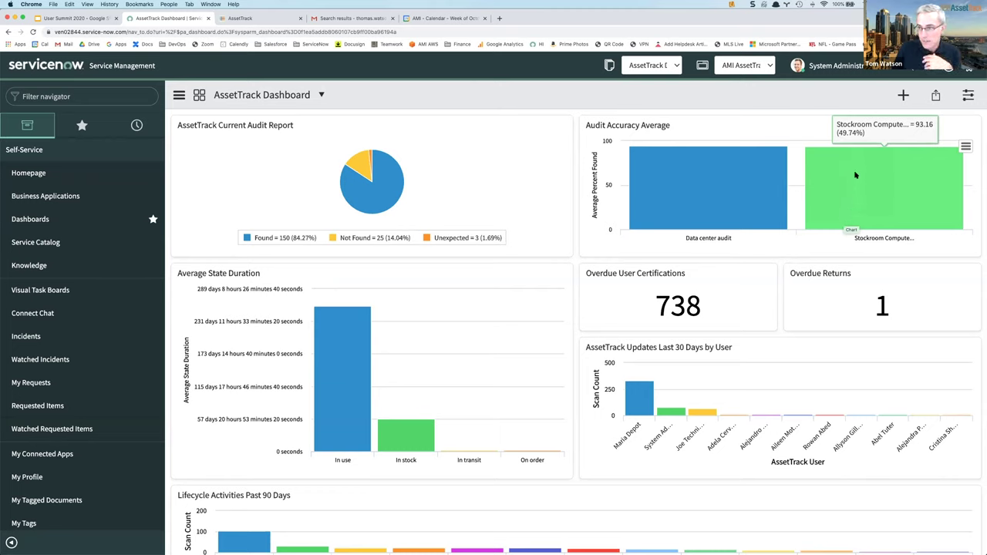
{"action": "left_click", "coordinate": [877, 209]}
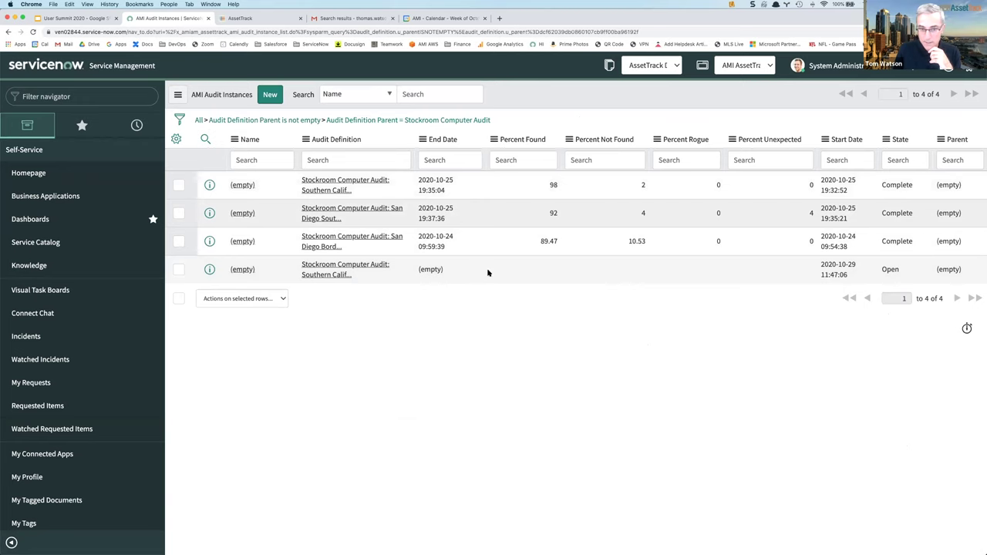
Review the open Southern California Warehouse instance's 55 assets and two auditors, then reopen the AssetTrack Dashboard
{"action": "left_click", "coordinate": [242, 270]}
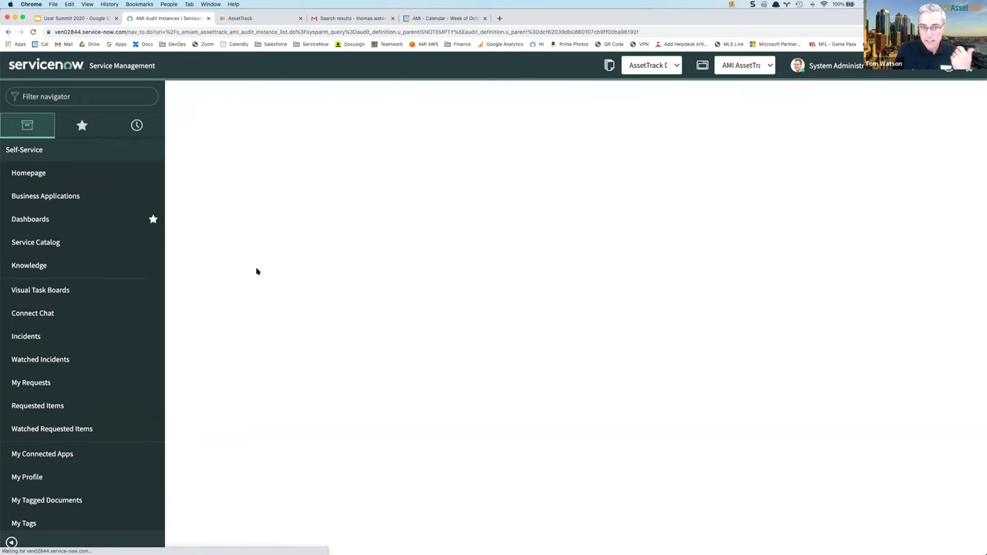
{"action": "left_click", "coordinate": [216, 317]}
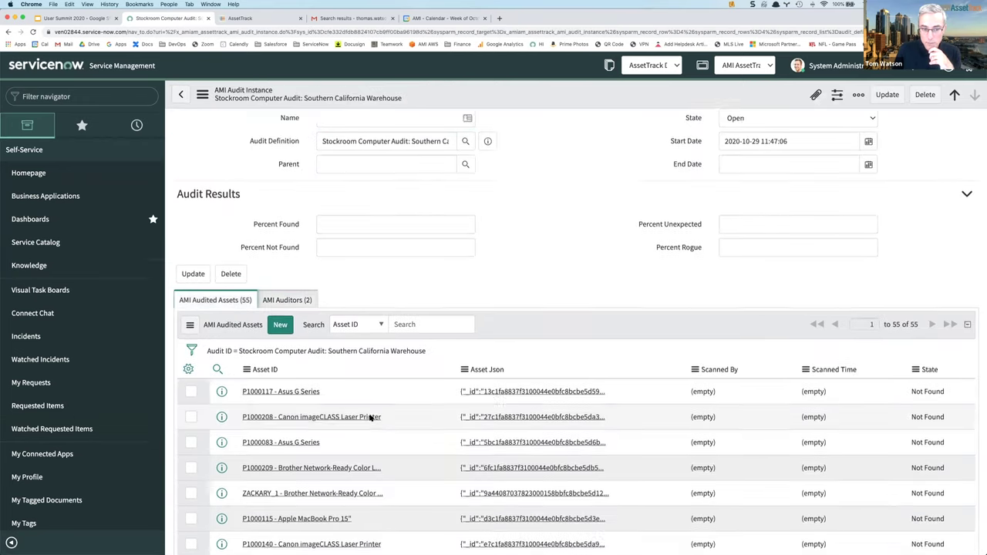
{"action": "left_click", "coordinate": [274, 313]}
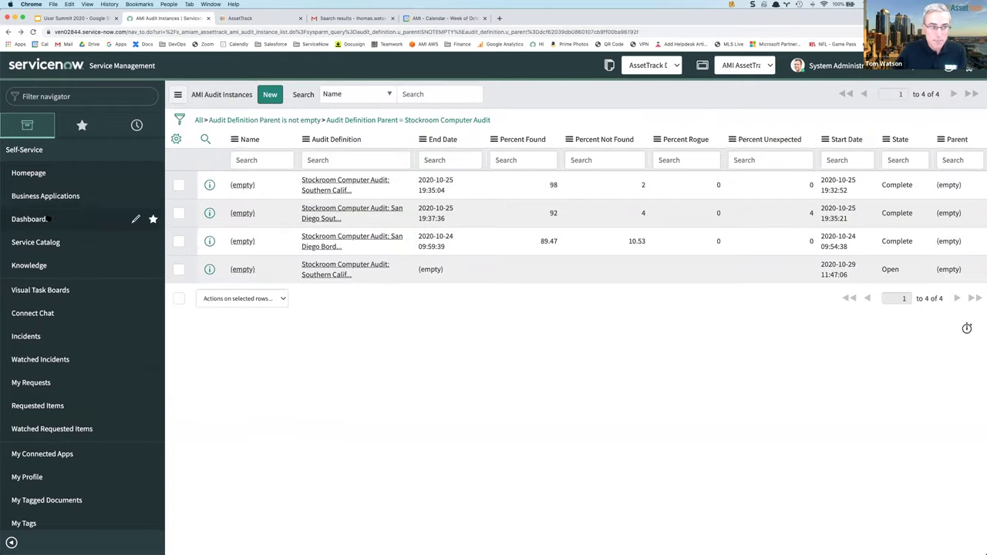
{"action": "left_click", "coordinate": [47, 219]}
{"action": "left_click", "coordinate": [324, 202]}
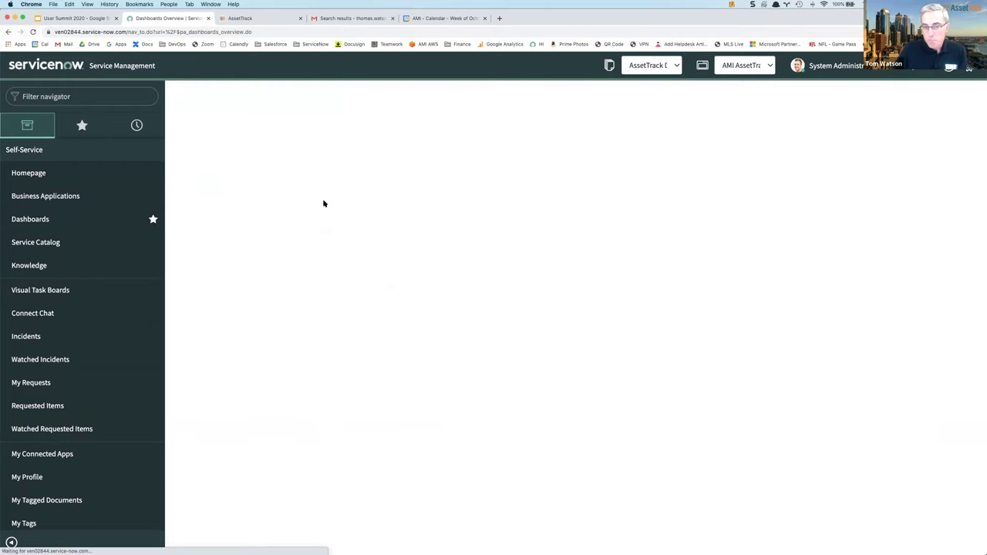